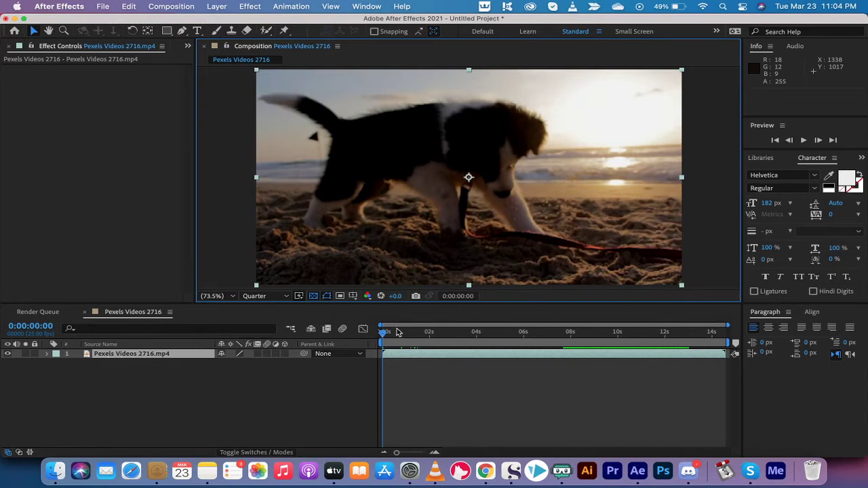
Scrub and play back the beach puppy clip, then bring up the Layer menu.
drag(398, 331, 365, 343)
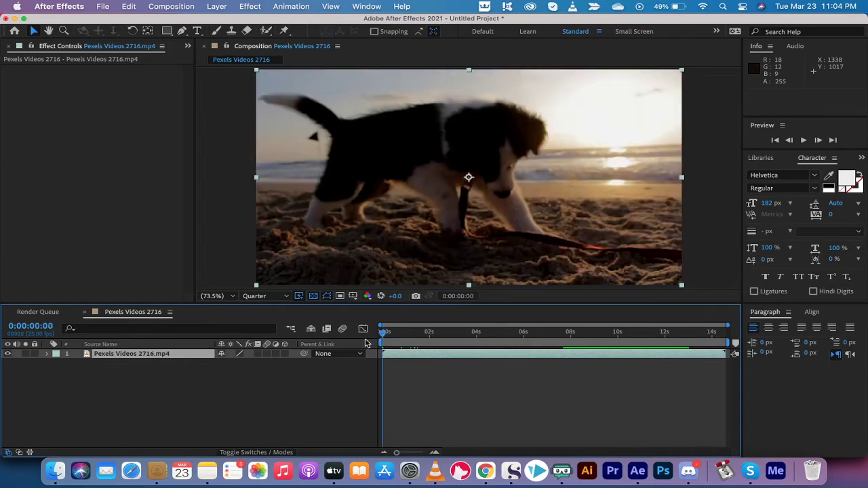
key(space)
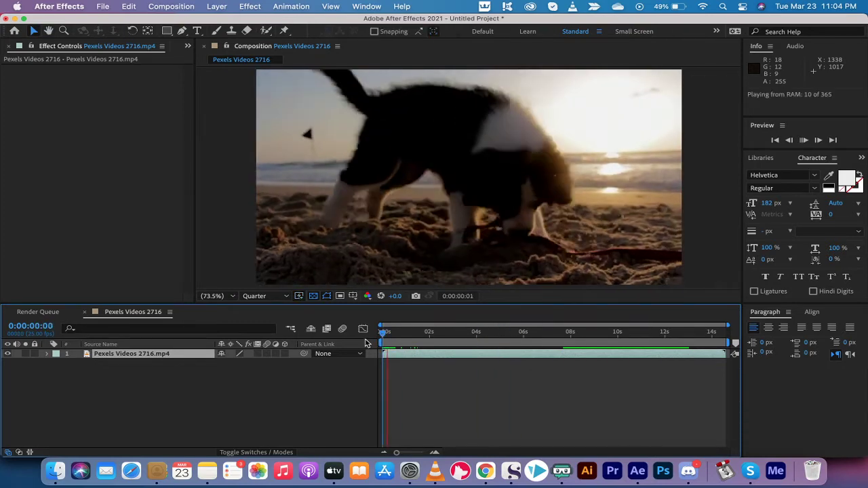
key(space)
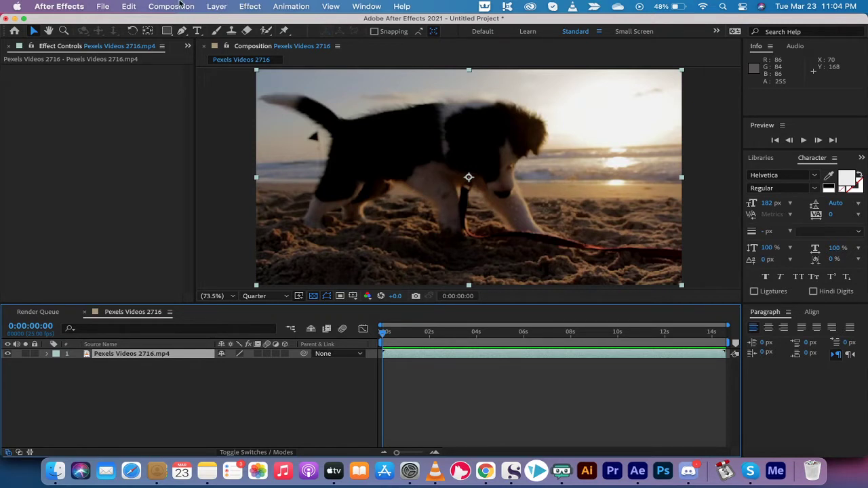
click(217, 7)
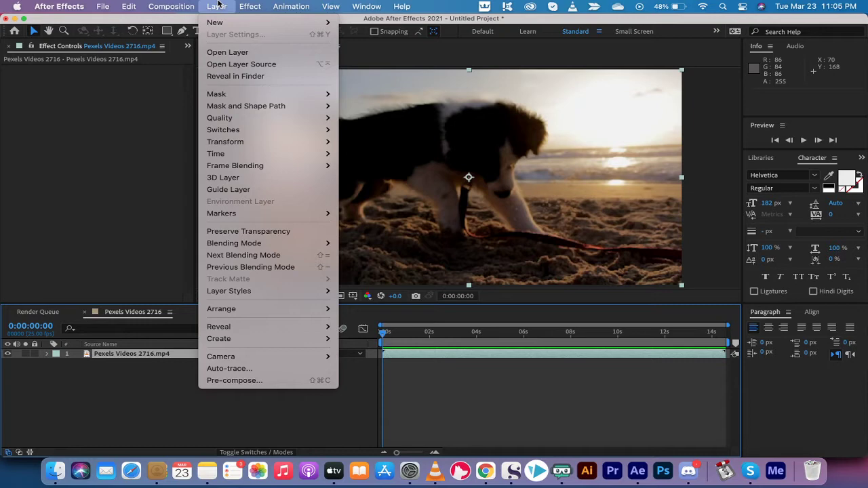
Add a full-length Adjustment Layer 2 above the puppy clip via Layer > New.
click(217, 6)
click(217, 5)
mouse_move(223, 24)
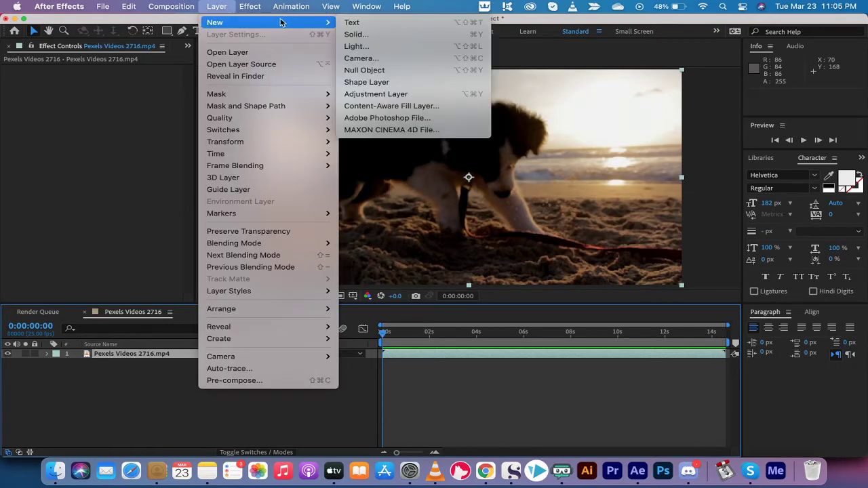
click(377, 93)
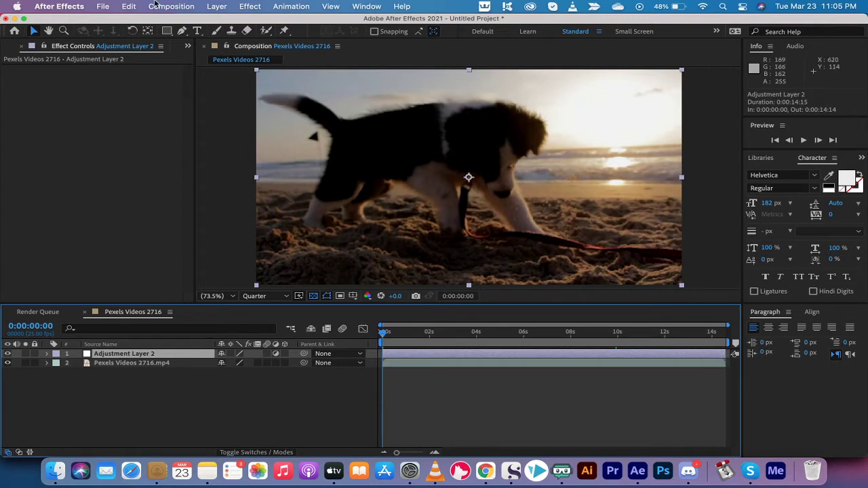
Apply Colorama from Effect > Color Correction to the adjustment layer.
click(250, 6)
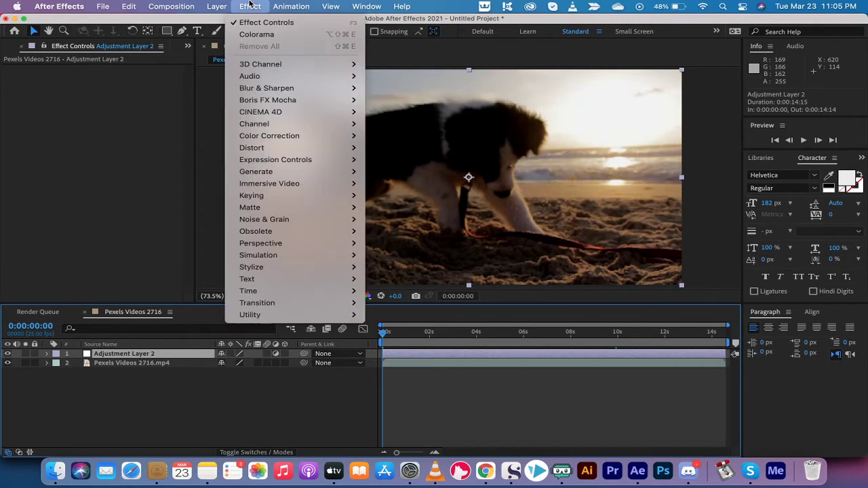
mouse_move(263, 136)
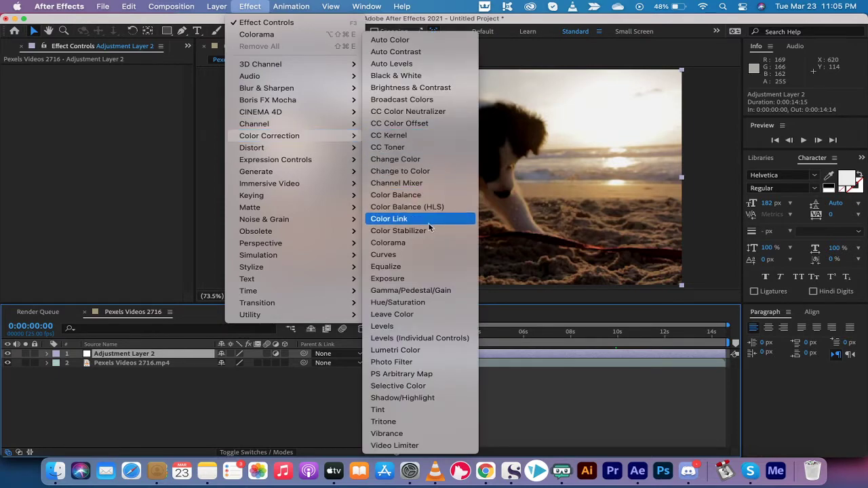
click(420, 243)
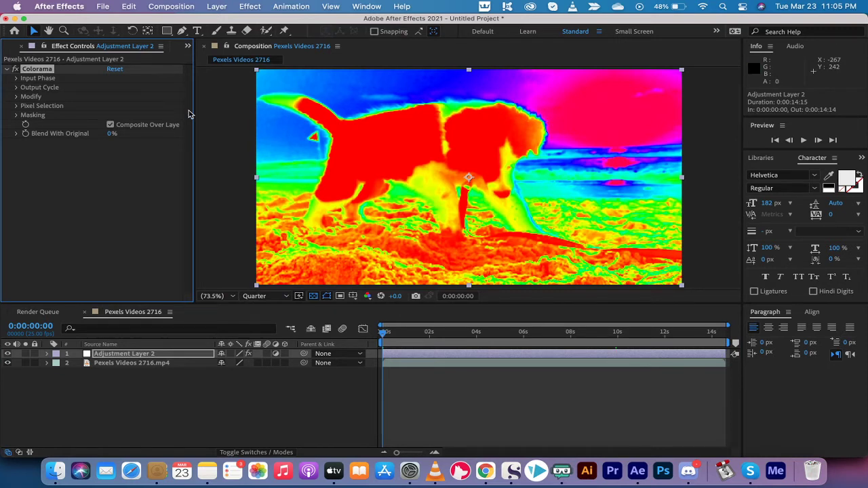
Expand Colorama's Output Cycle and set Use Preset Palette to Sepia 1.
click(16, 78)
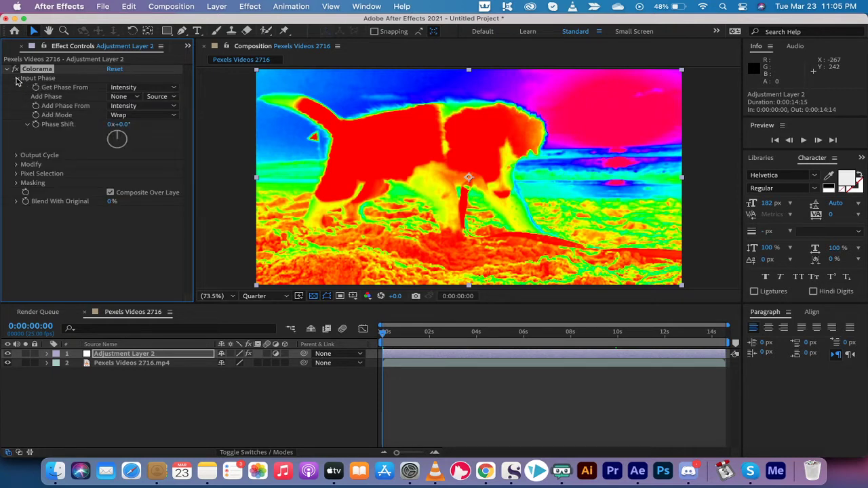
click(16, 79)
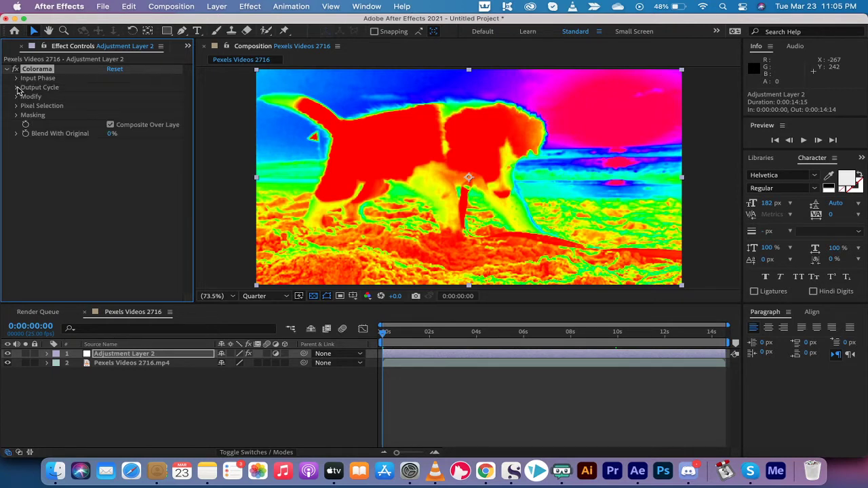
click(16, 88)
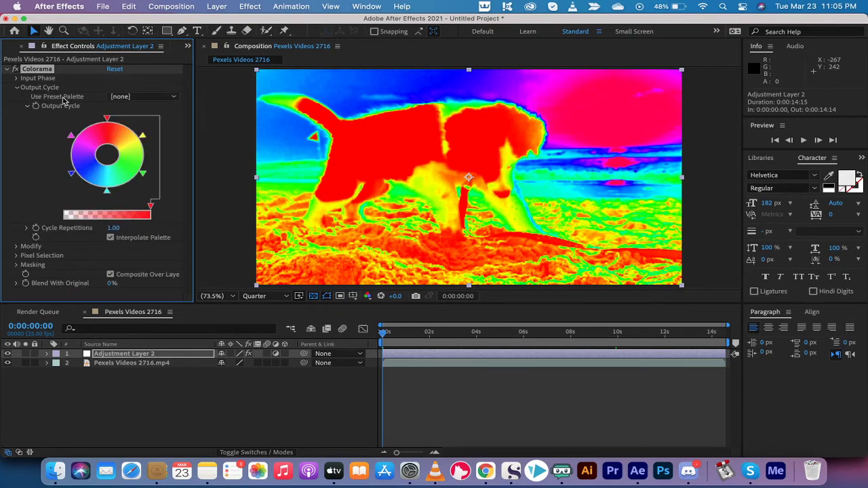
click(175, 98)
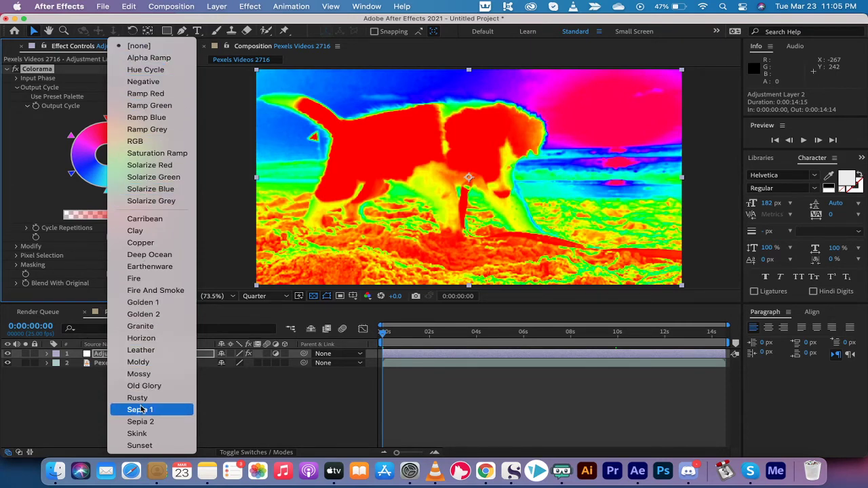
click(138, 409)
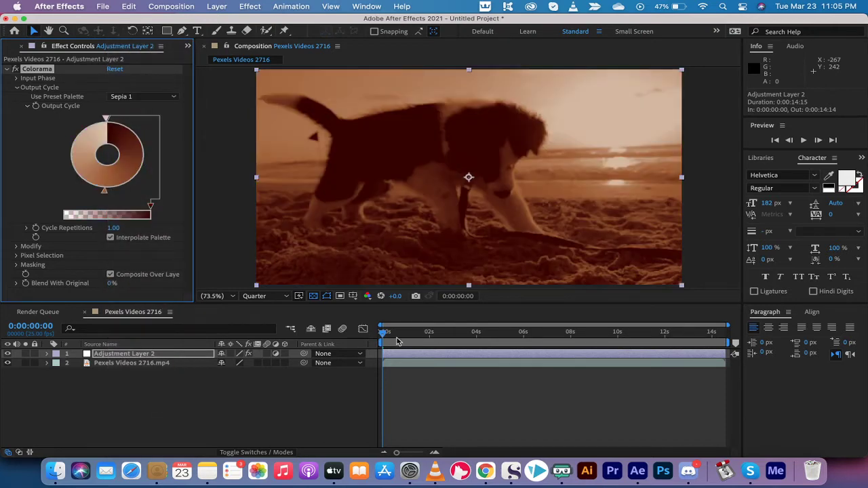
Scrub the sepia footage and set Colorama's Blend With Original to 42%.
mouse_move(397, 332)
mouse_down()
mouse_move(466, 334)
mouse_move(383, 332)
mouse_up()
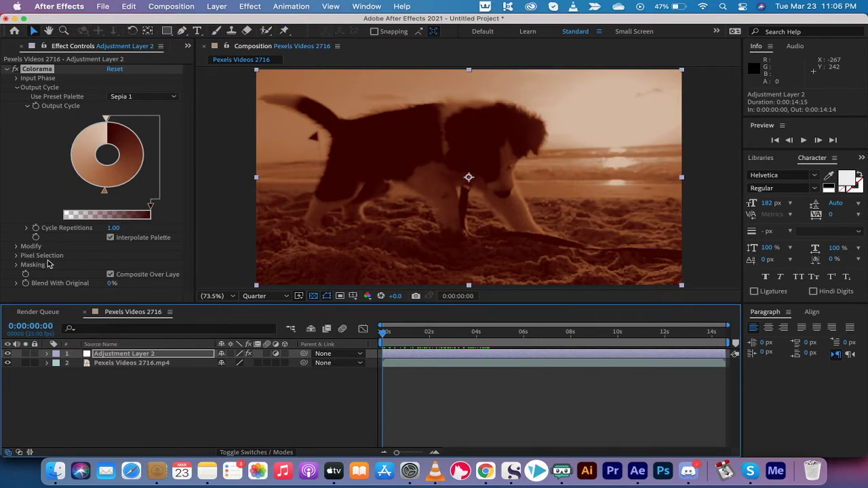
click(111, 283)
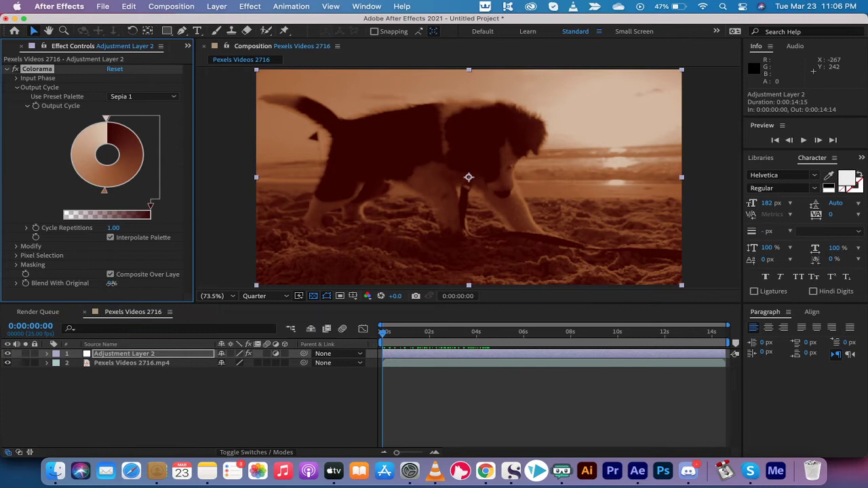
drag(111, 283, 141, 283)
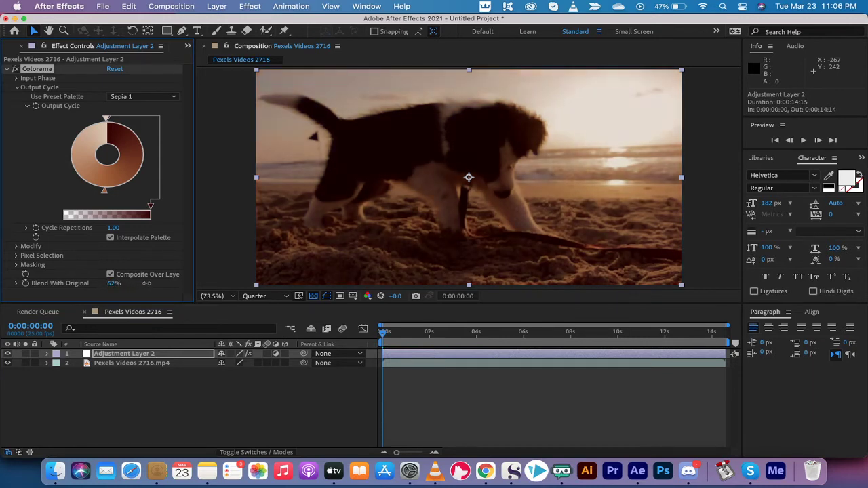
drag(145, 284, 136, 283)
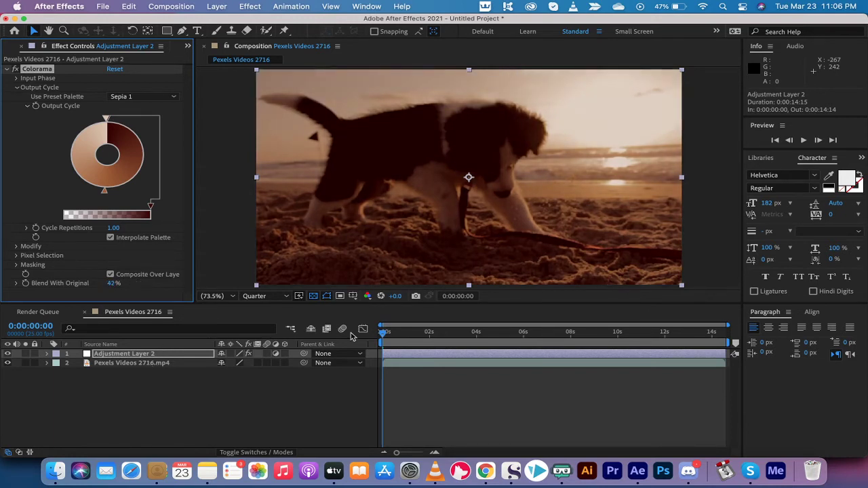
drag(386, 333, 413, 334)
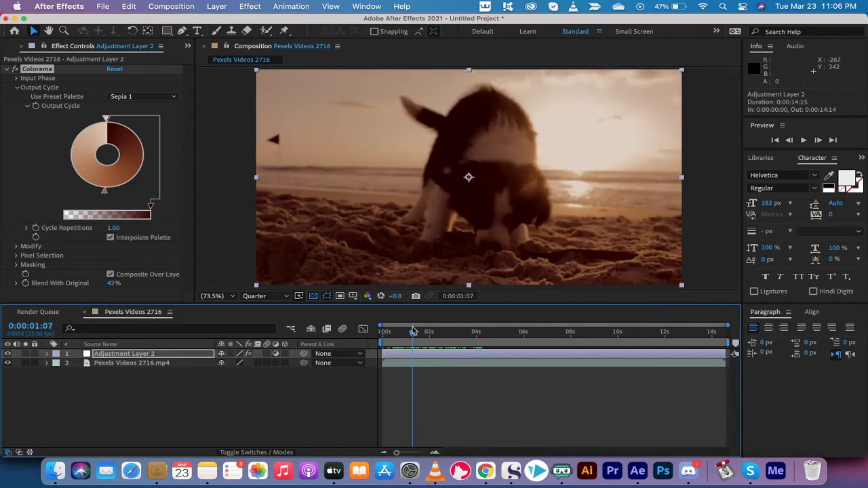
Open the colour chooser for the output wheel's top marker and close it unchanged.
click(107, 119)
double_click(106, 120)
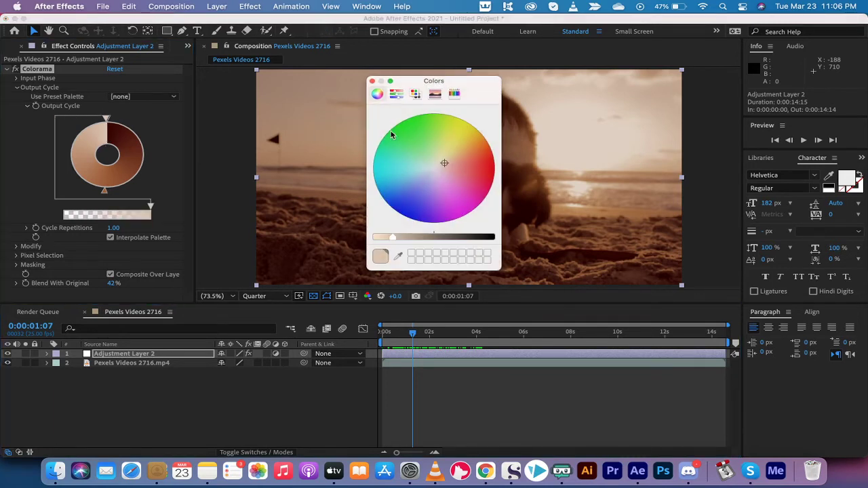
click(373, 82)
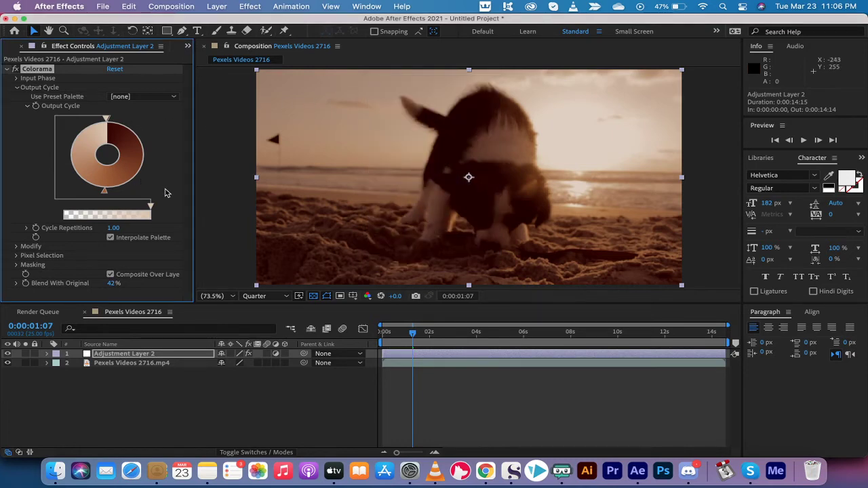
Switch the palette to Sepia 2 and try Blend With Original values, ending at 69%.
click(141, 96)
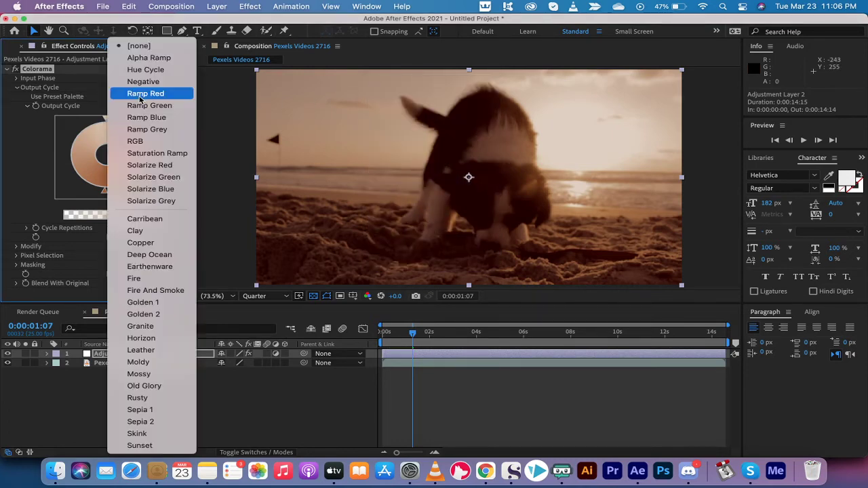
click(148, 421)
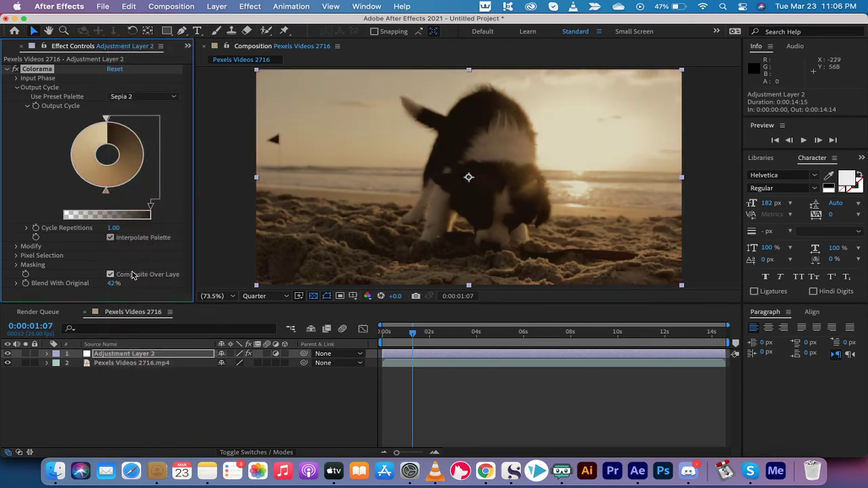
drag(112, 283, 245, 278)
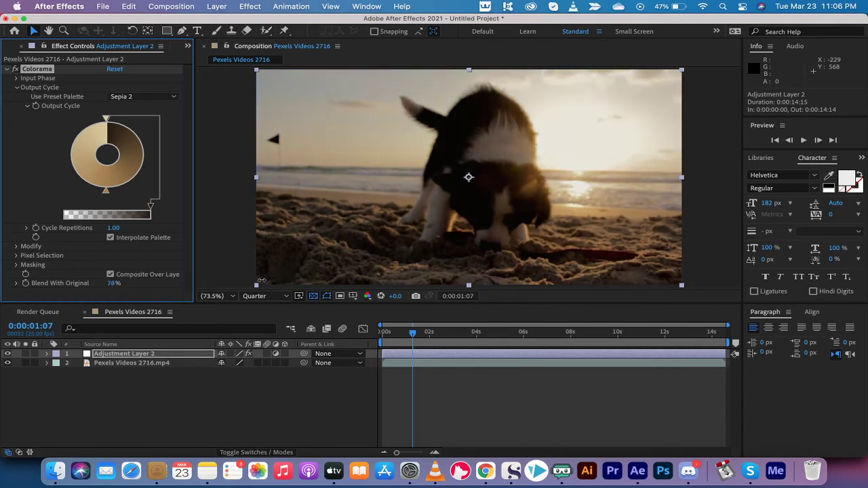
drag(115, 283, 60, 273)
Set Use Preset Palette to Old Glory for a red-purple tint, then reopen the palette list.
click(170, 99)
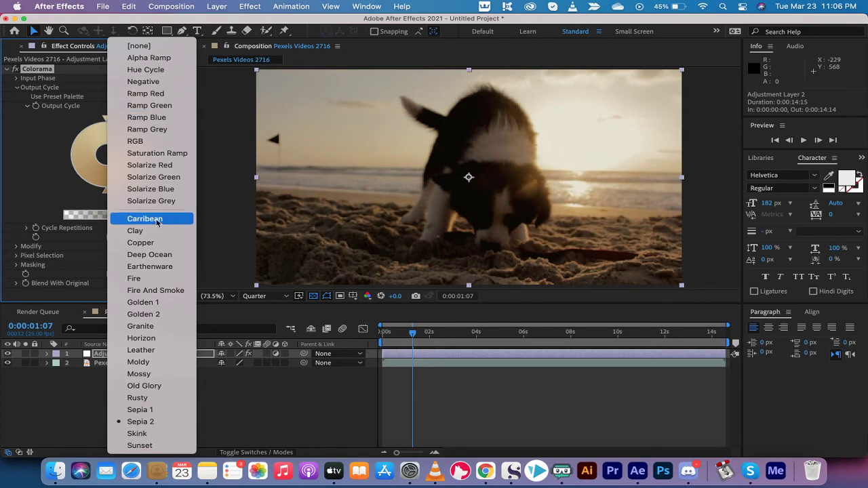
click(160, 386)
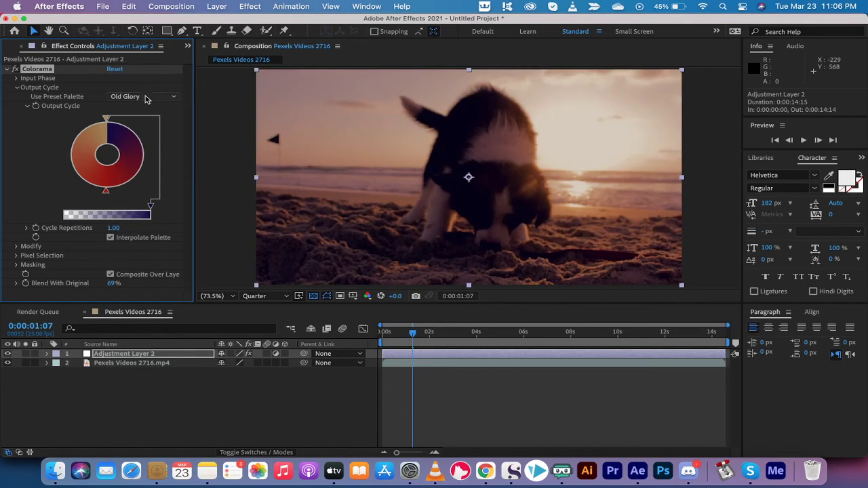
click(149, 96)
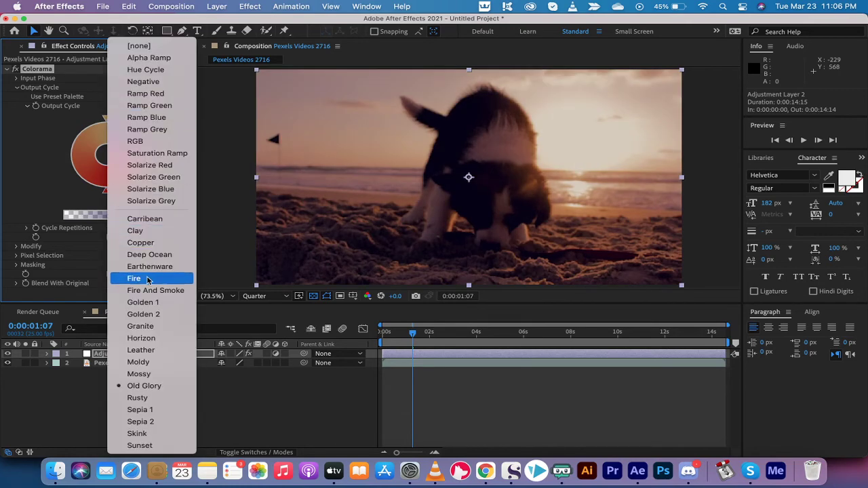
Choose the Ramp Blue palette at 69% blend and scrub through the blue-graded footage.
click(181, 118)
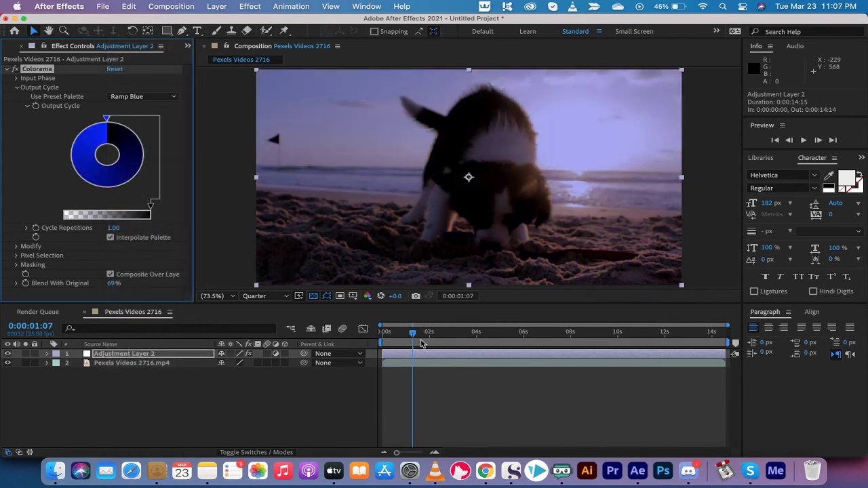
drag(412, 332, 433, 340)
mouse_move(113, 283)
mouse_down()
mouse_move(135, 283)
mouse_move(115, 283)
mouse_up()
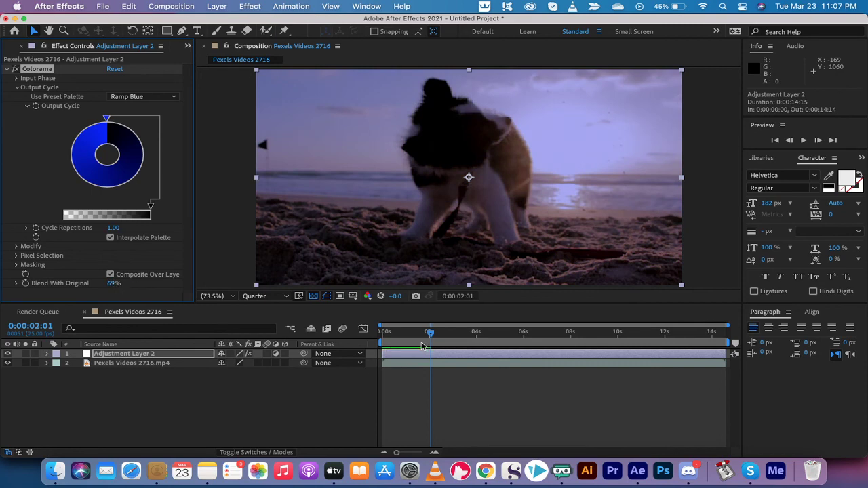
drag(429, 332, 388, 339)
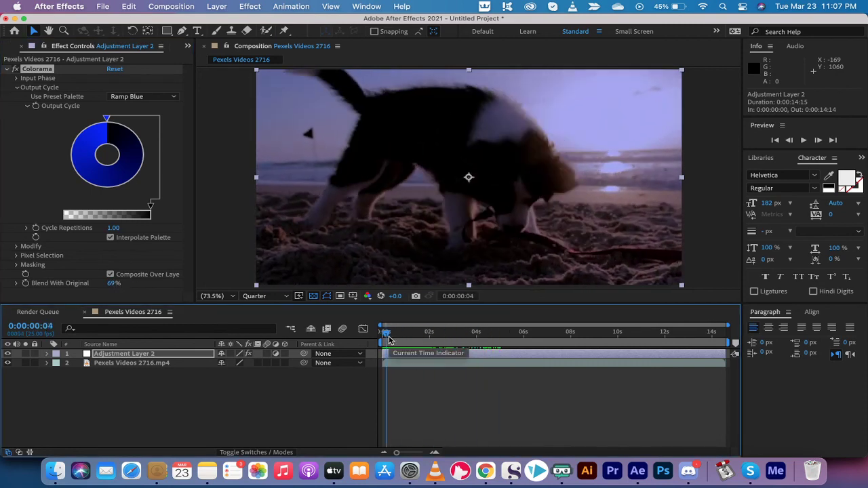